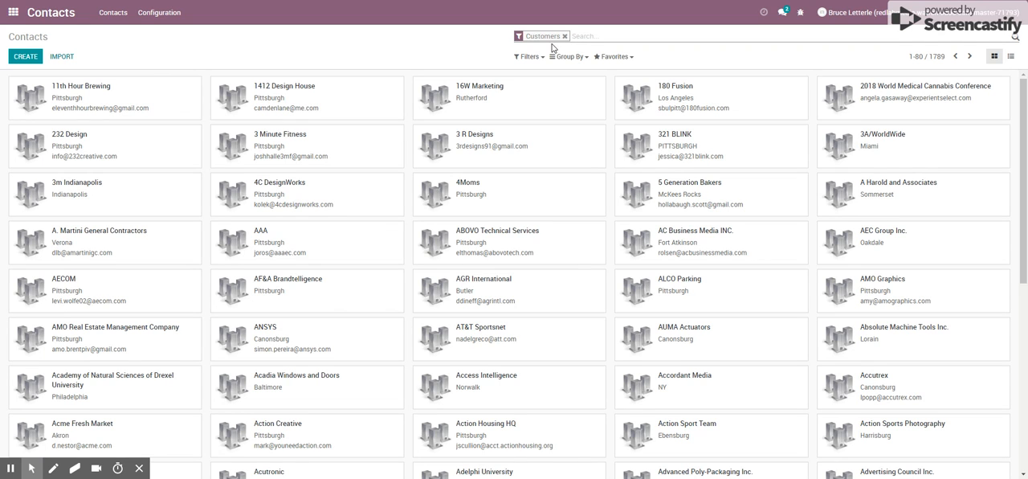
Search the customer contacts by name for "warren" and open the Warren Associates record
click(577, 38)
text(war)
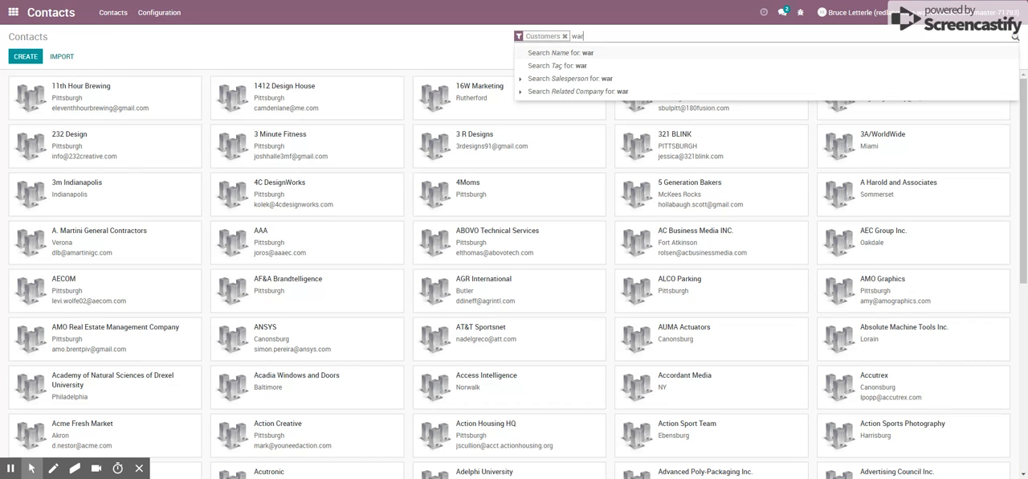
text(rren)
key(Return)
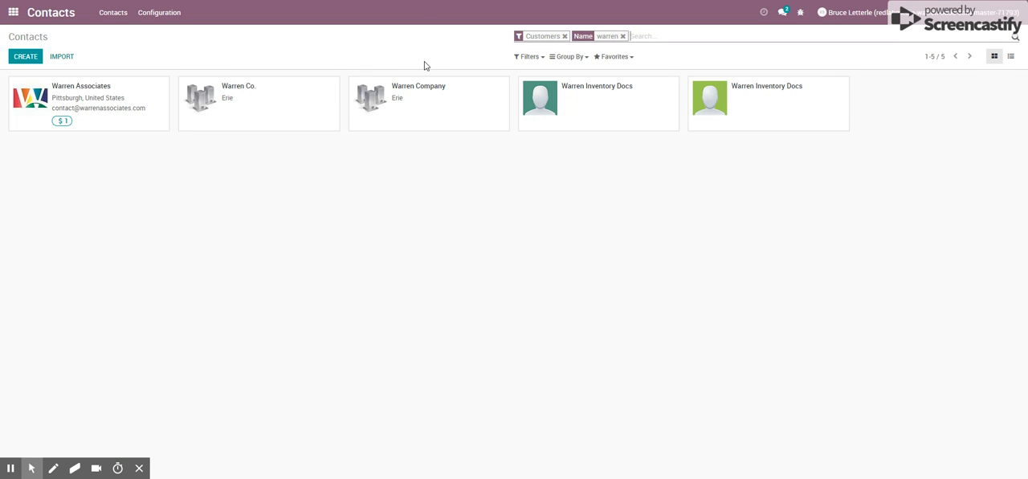
click(100, 95)
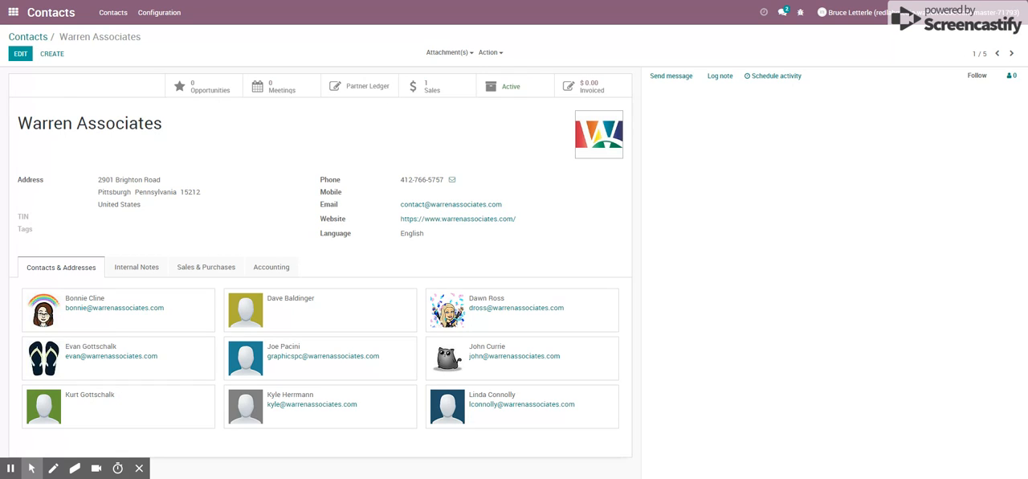
Create a new quotation from the Warren Associates sales list and set its payment terms to 15 Days
click(446, 88)
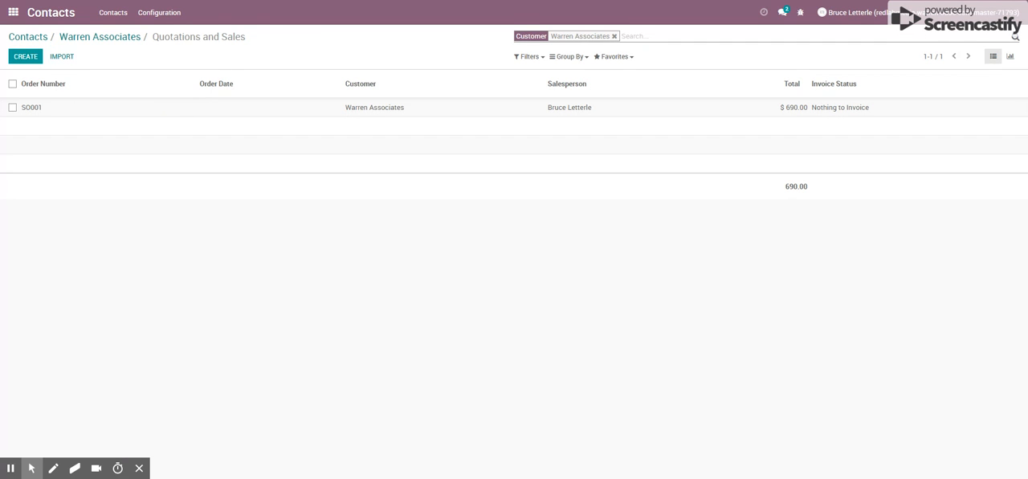
click(26, 57)
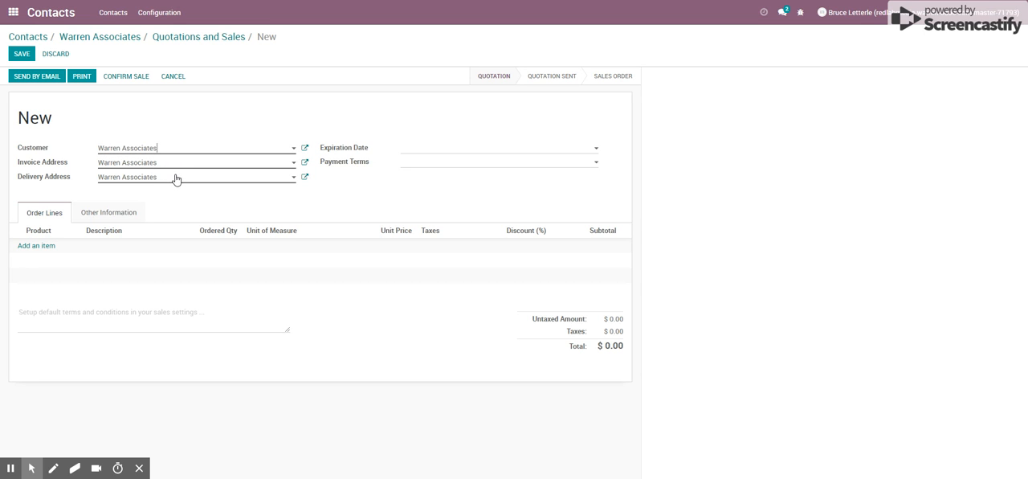
click(442, 163)
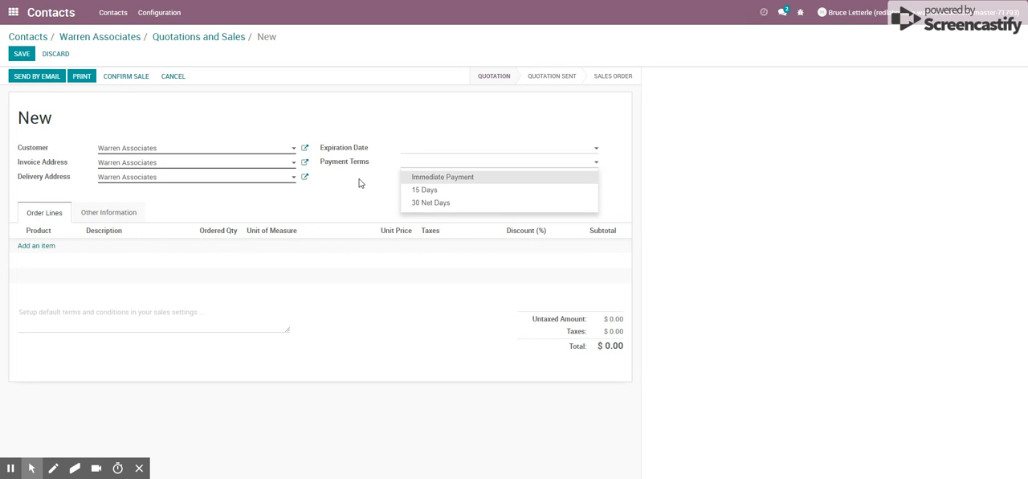
click(414, 192)
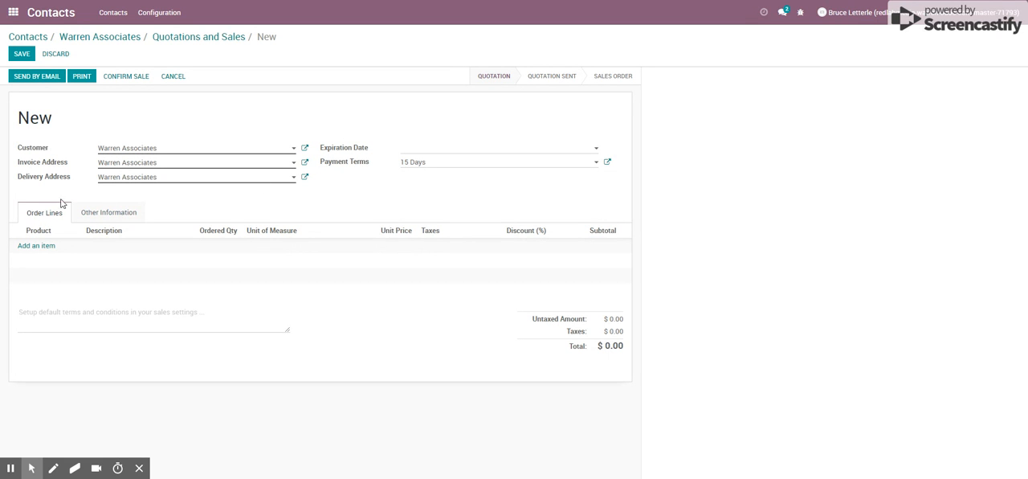
Start an order line for the Signs product and remove the "Signs" heading line from its description
click(45, 249)
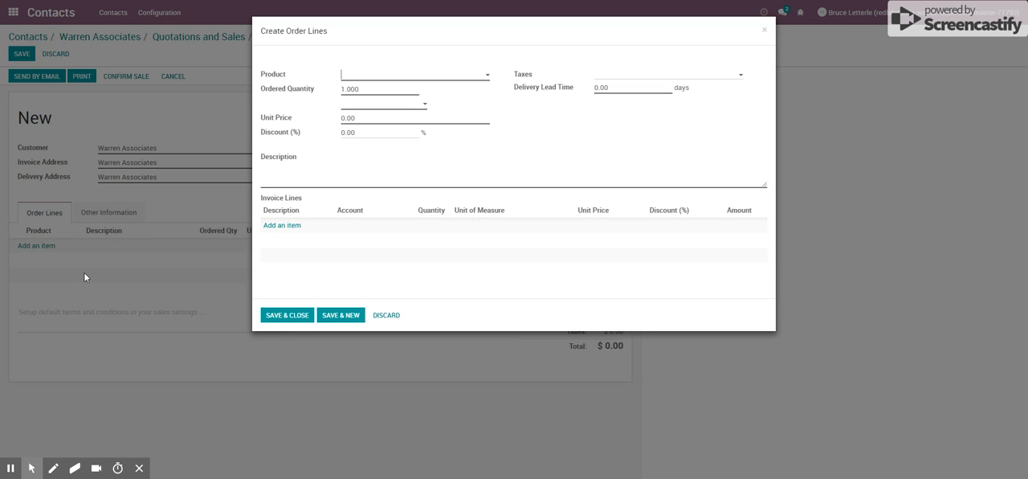
click(374, 75)
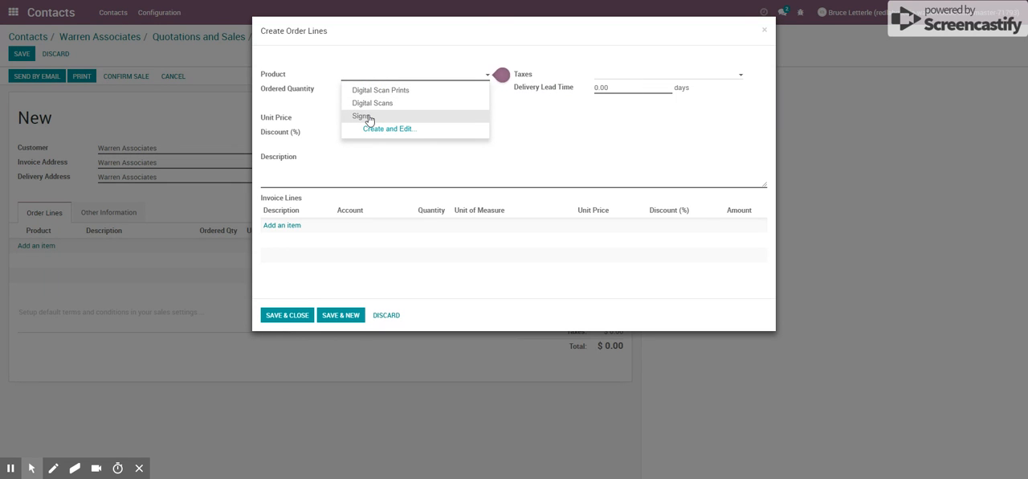
click(368, 116)
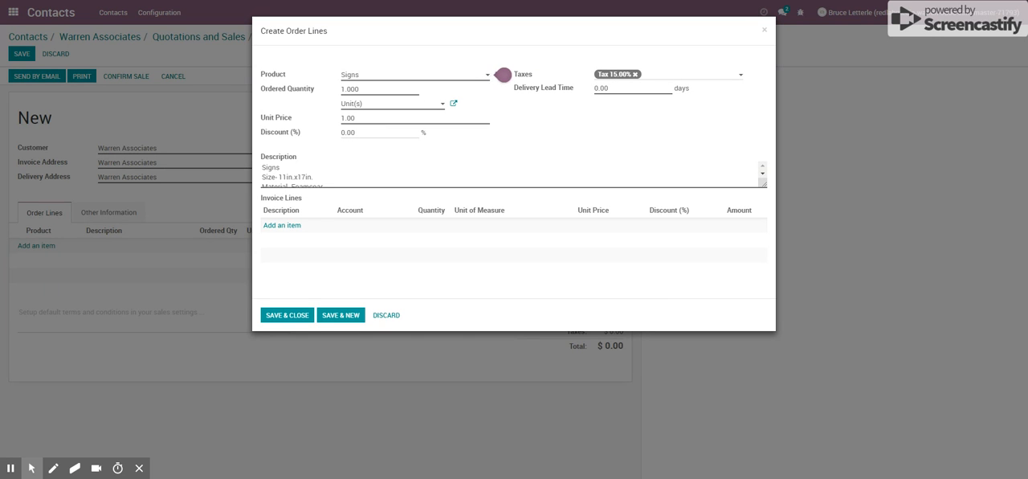
click(341, 169)
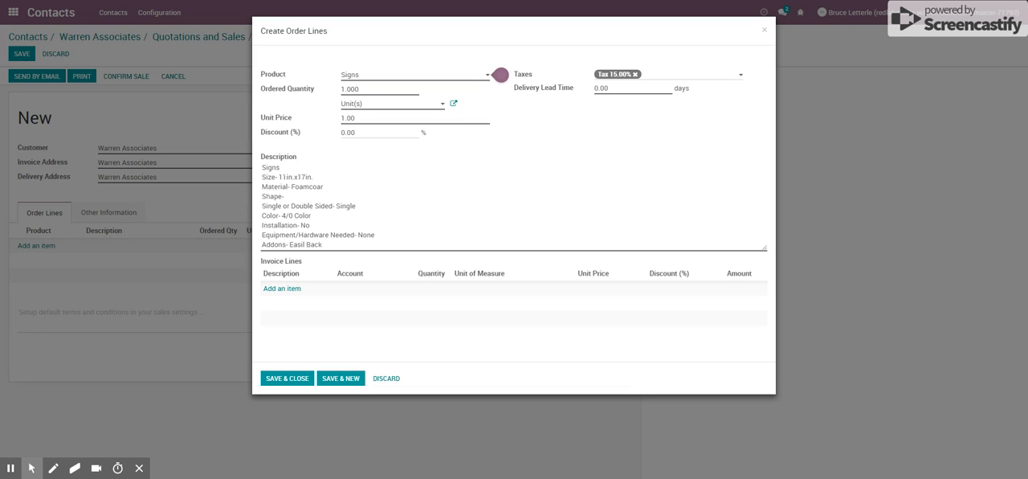
double_click(271, 167)
key(BackSpace)
key(Down)
key(BackSpace)
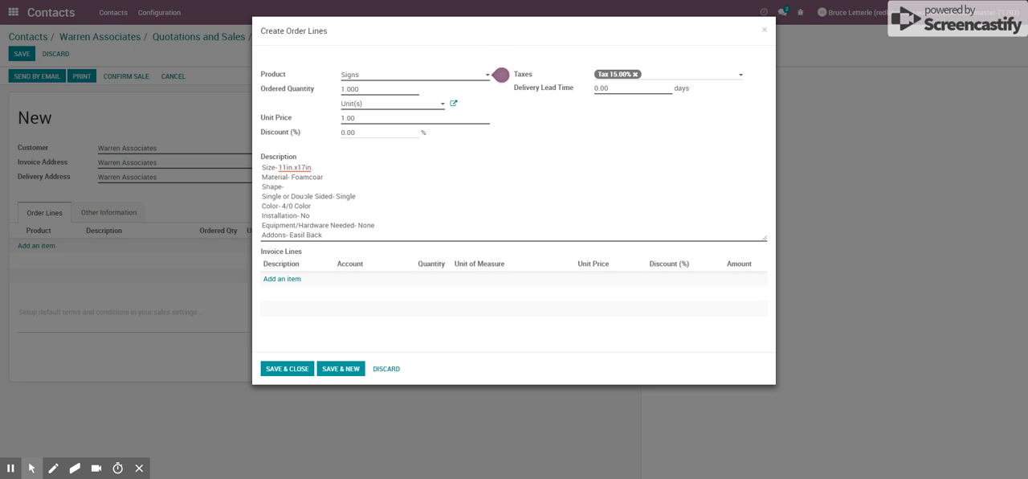
Set the Signs line's ordered quantity to 5 and unit price to 50, then save and close the line
click(361, 89)
text(5)
click(354, 118)
text(50)
key(Tab)
click(303, 371)
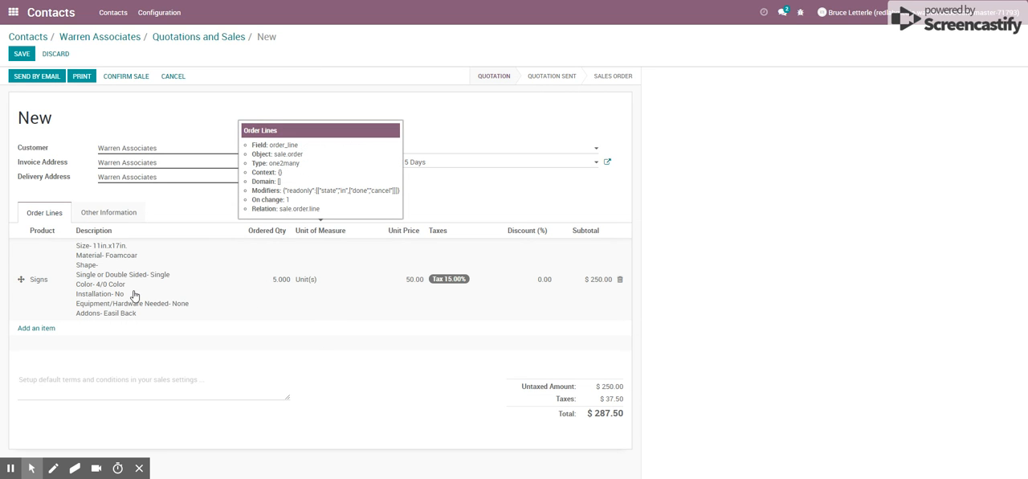
Add an order line for the Digital Scans product with an ordered quantity of 5 and save it
click(46, 328)
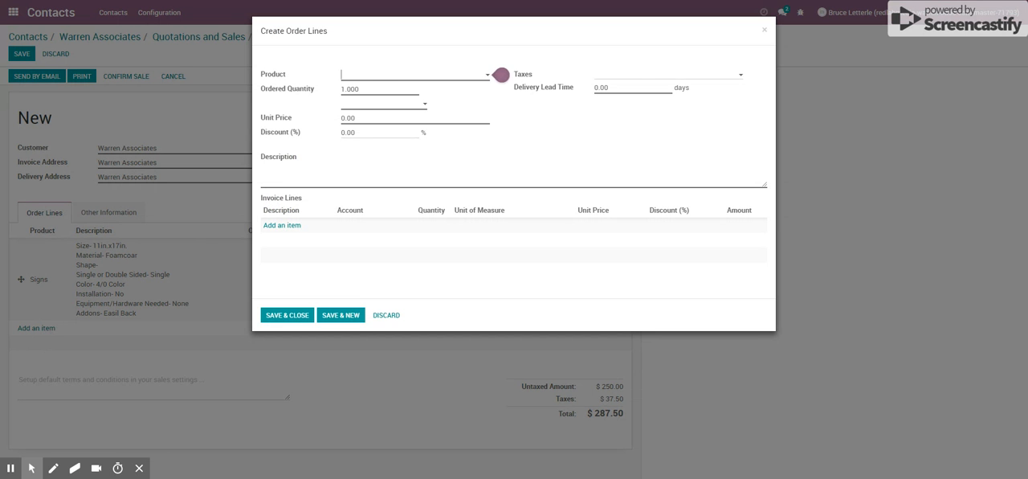
click(374, 78)
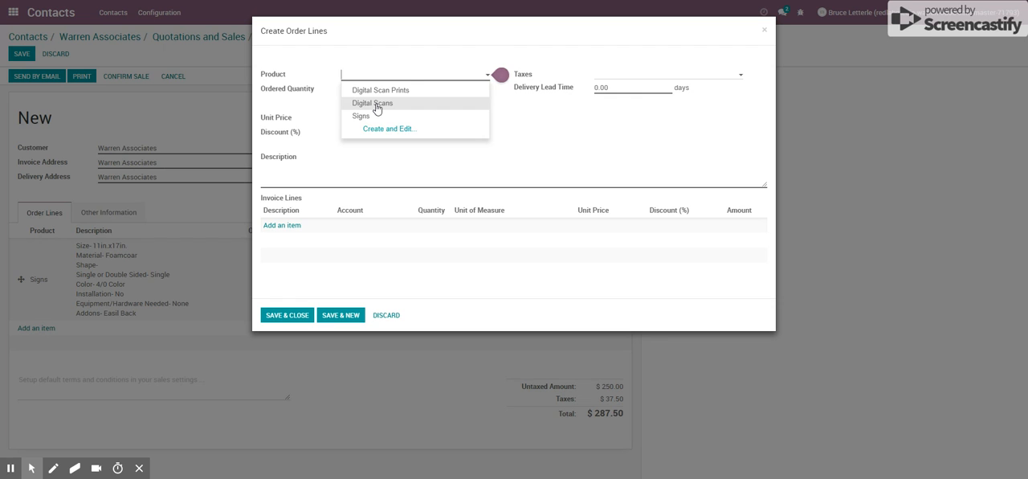
click(375, 105)
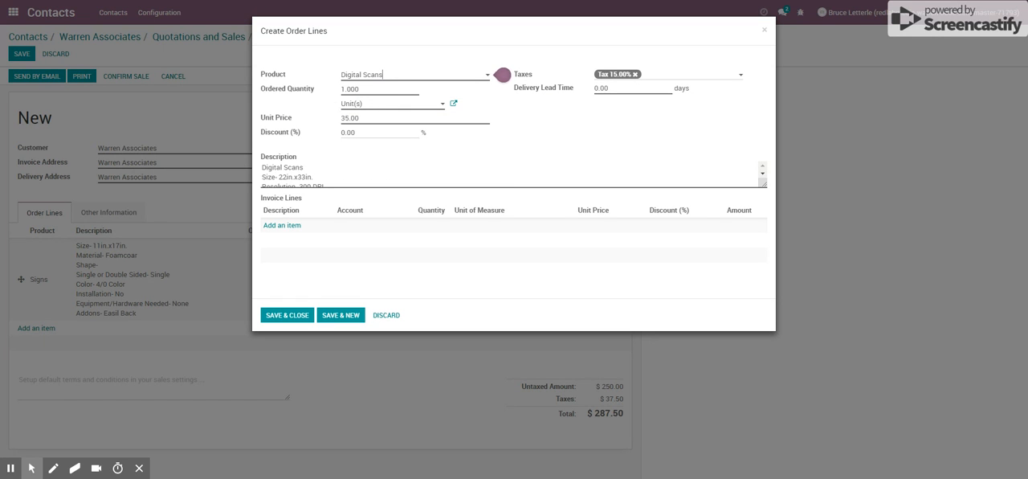
click(339, 90)
text(5)
key(Tab)
click(321, 179)
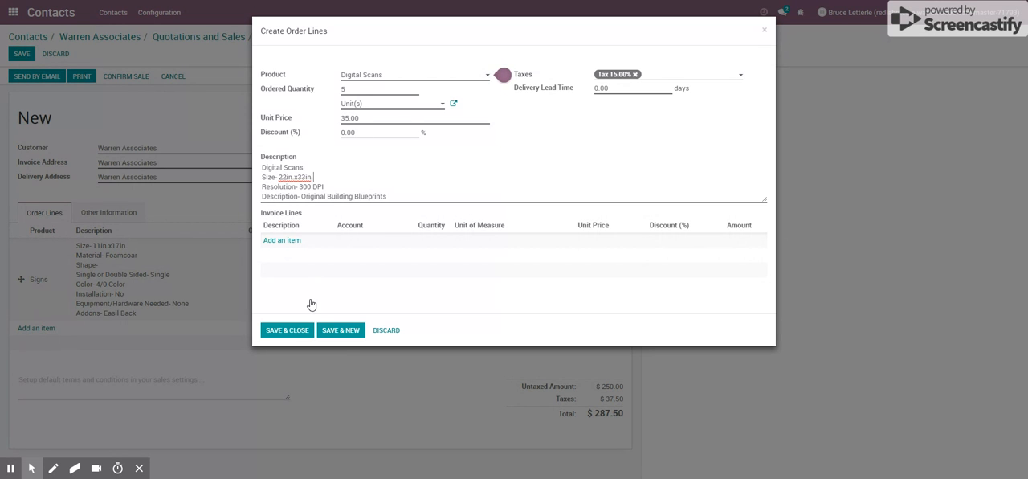
click(301, 338)
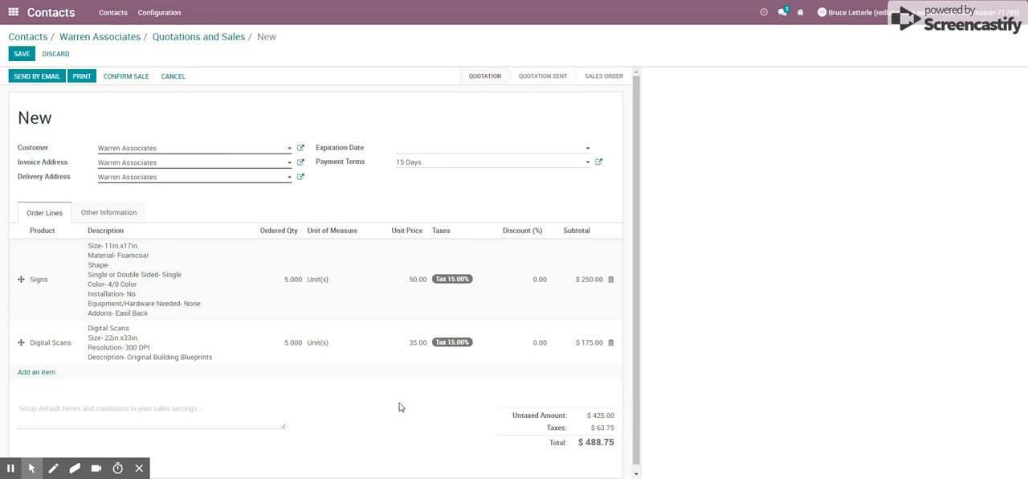
Save the Warren Associates quotation and print it
scroll(297, 317, down, 1)
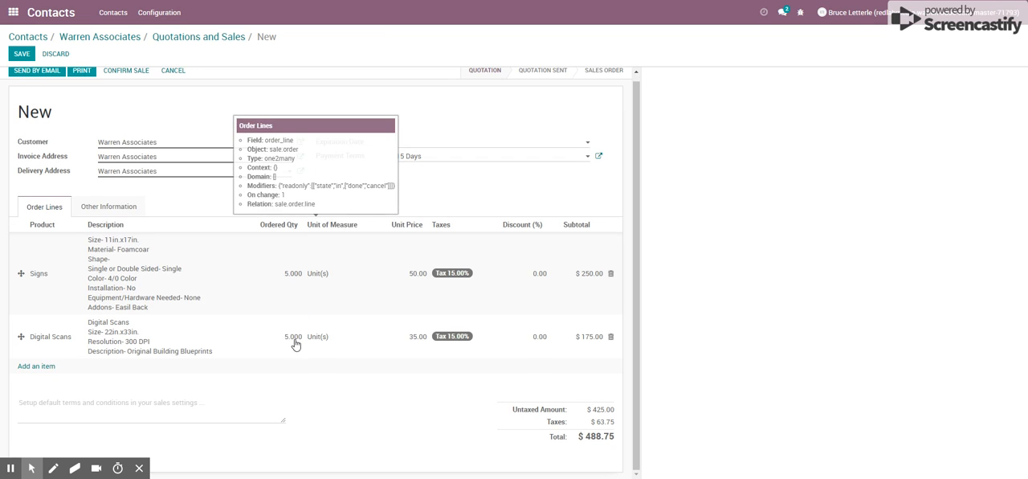
click(99, 408)
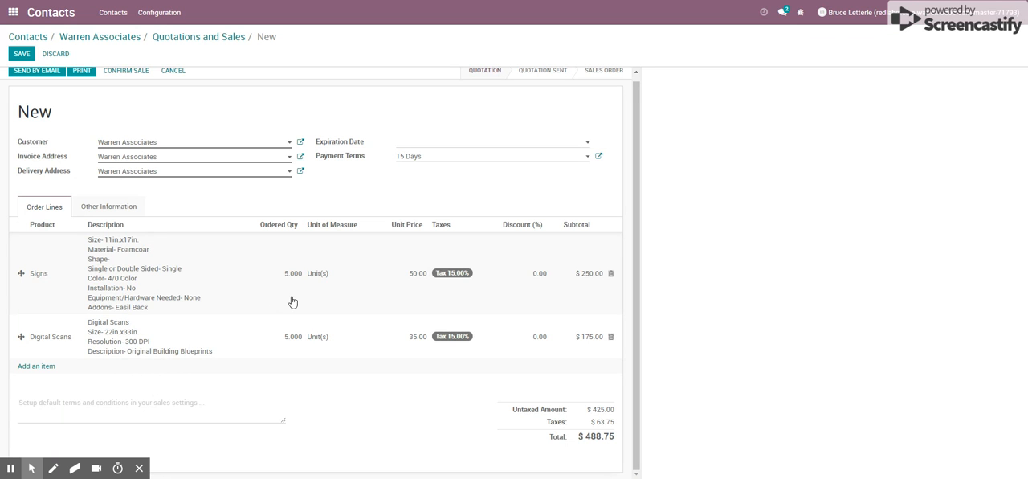
scroll(290, 300, up, 1)
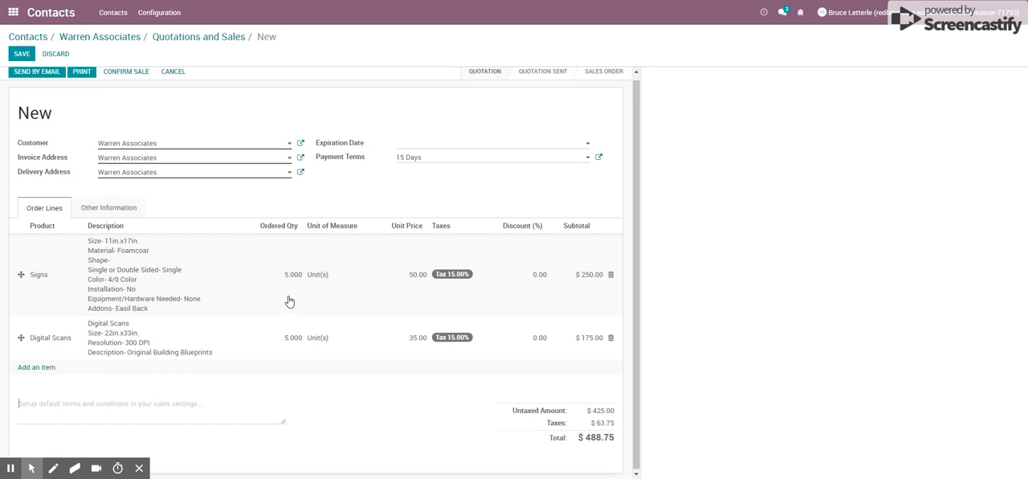
click(24, 54)
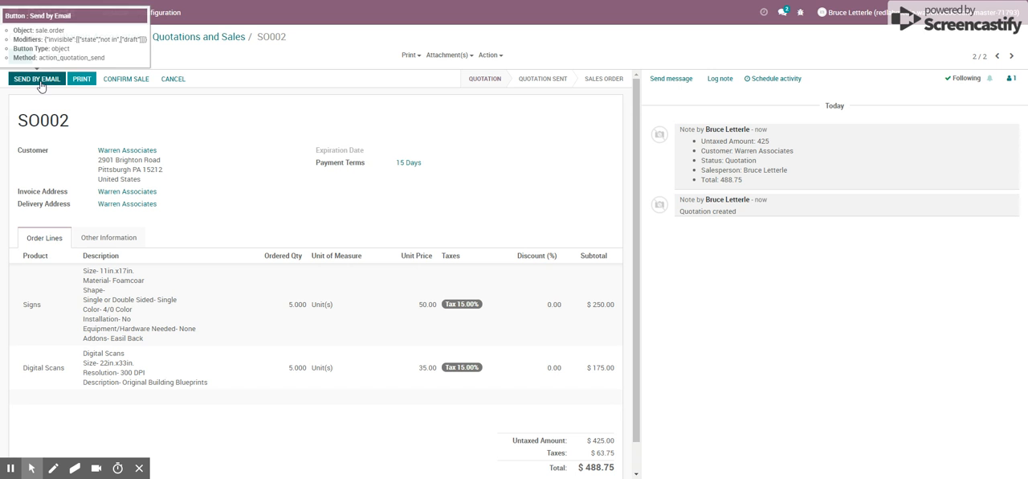
click(80, 80)
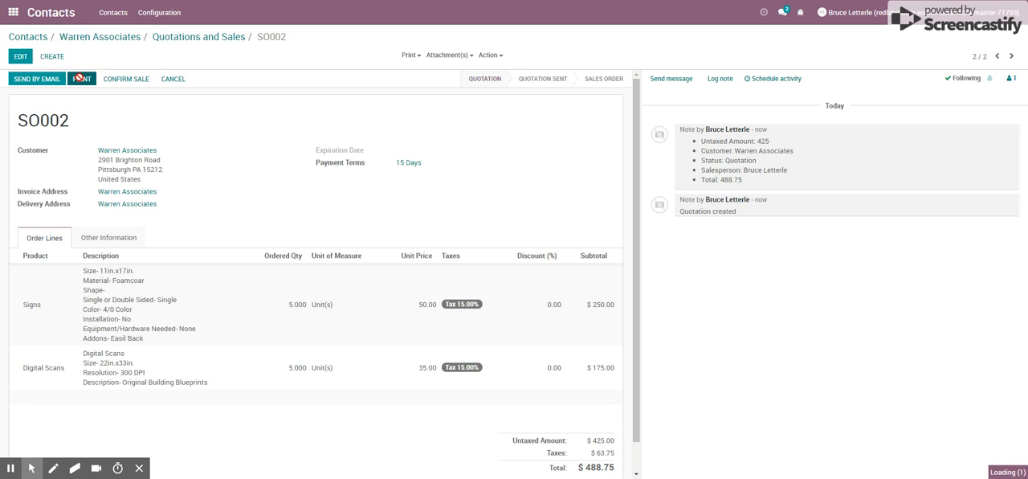